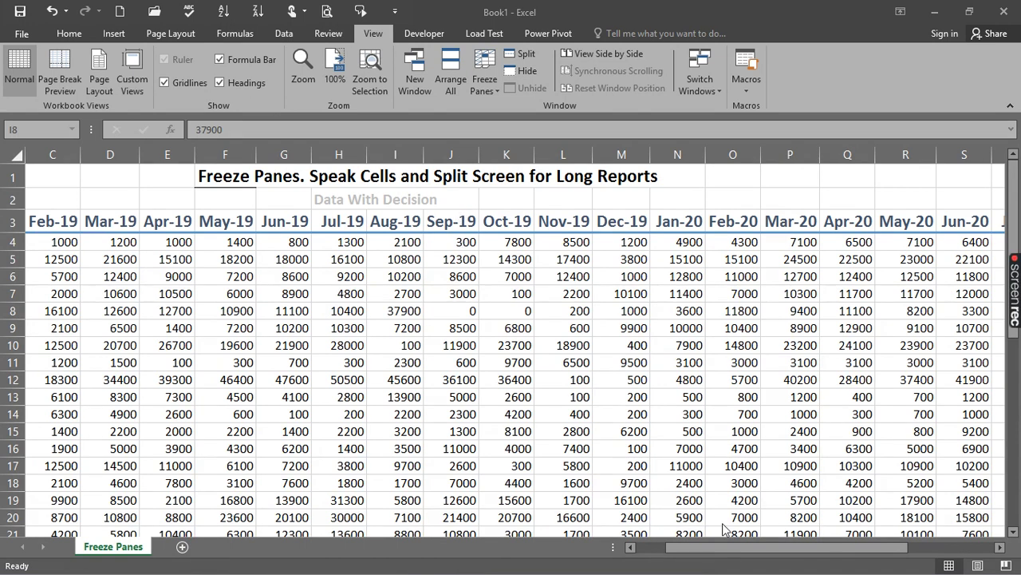
- Scroll the report back left so column A's product names show beside the Jan-19 figures
mouse_move(730, 555)
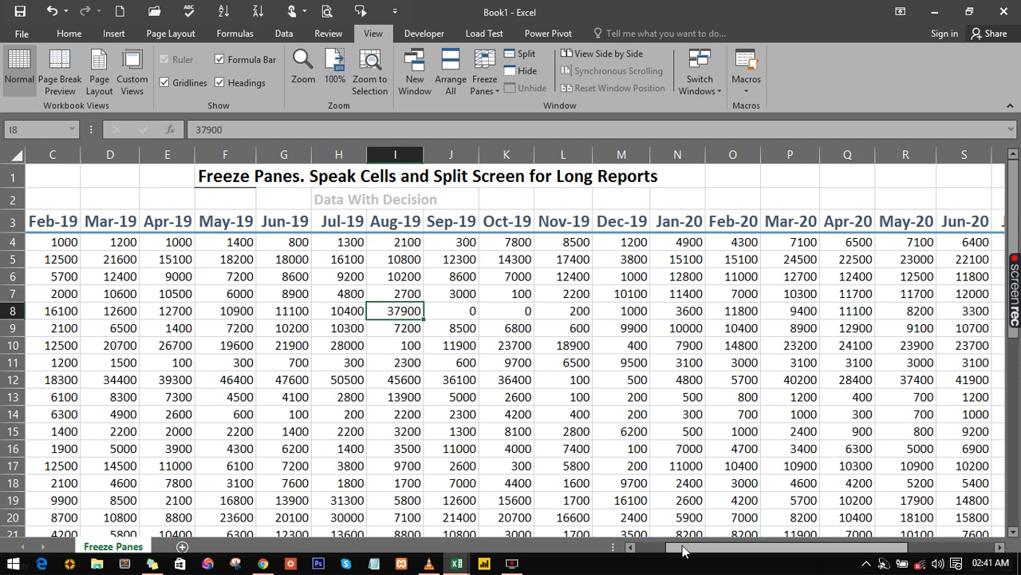
drag(682, 549, 641, 551)
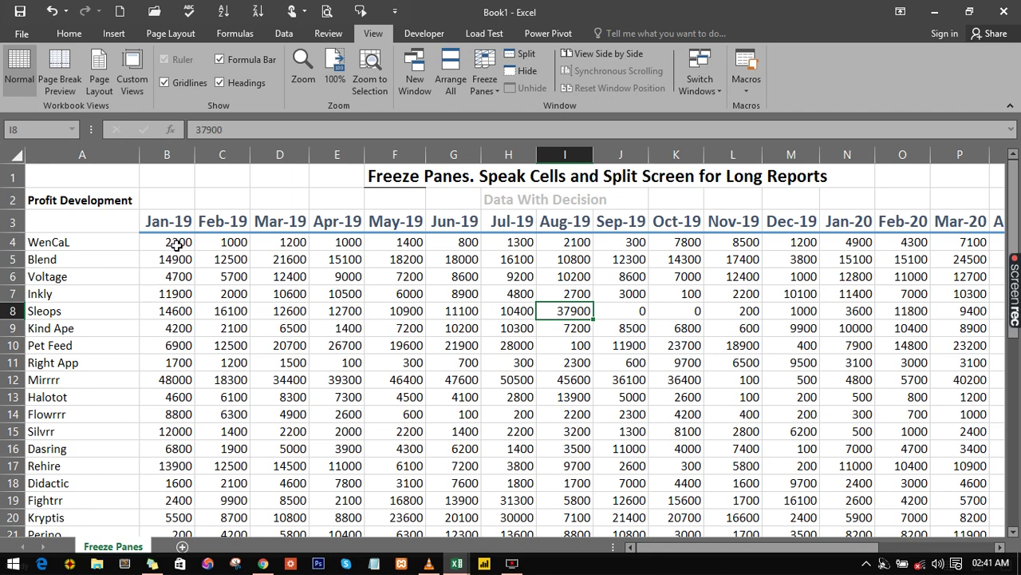
- Freeze the top row, scroll to test it, then unfreeze the panes
click(176, 247)
scroll(318, 305, down, 6)
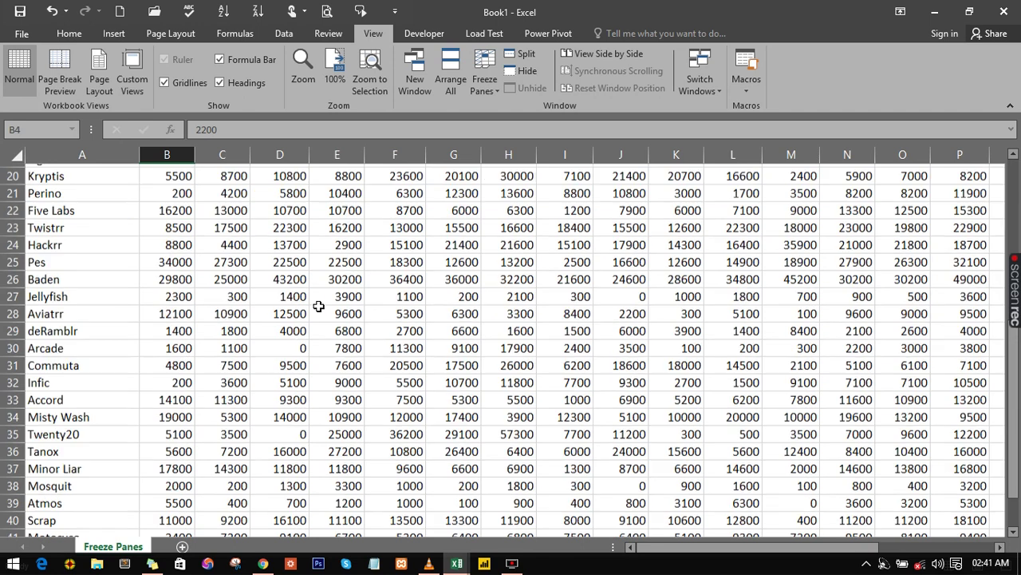
scroll(319, 307, down, 10)
scroll(318, 307, up, 17)
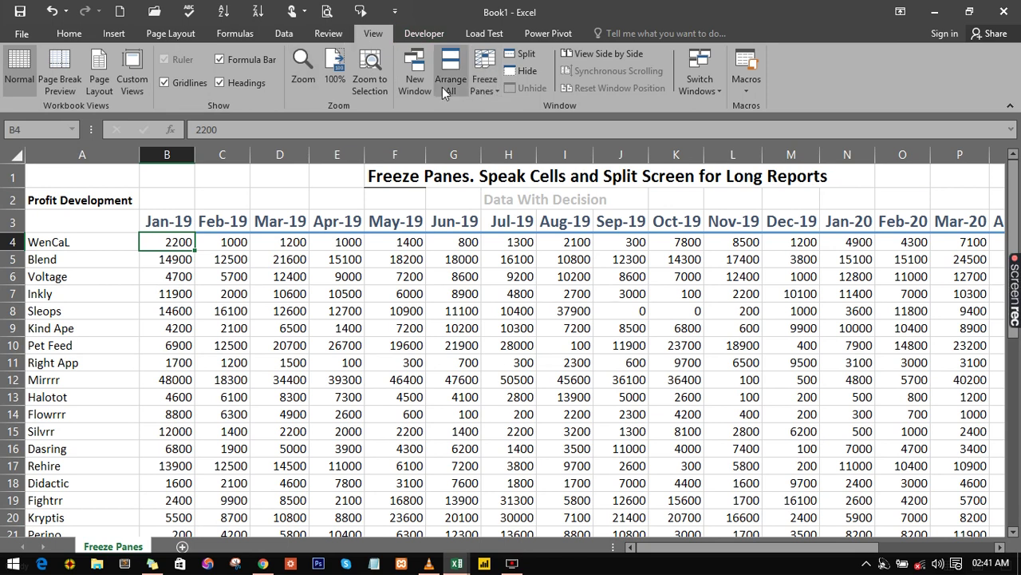
click(494, 91)
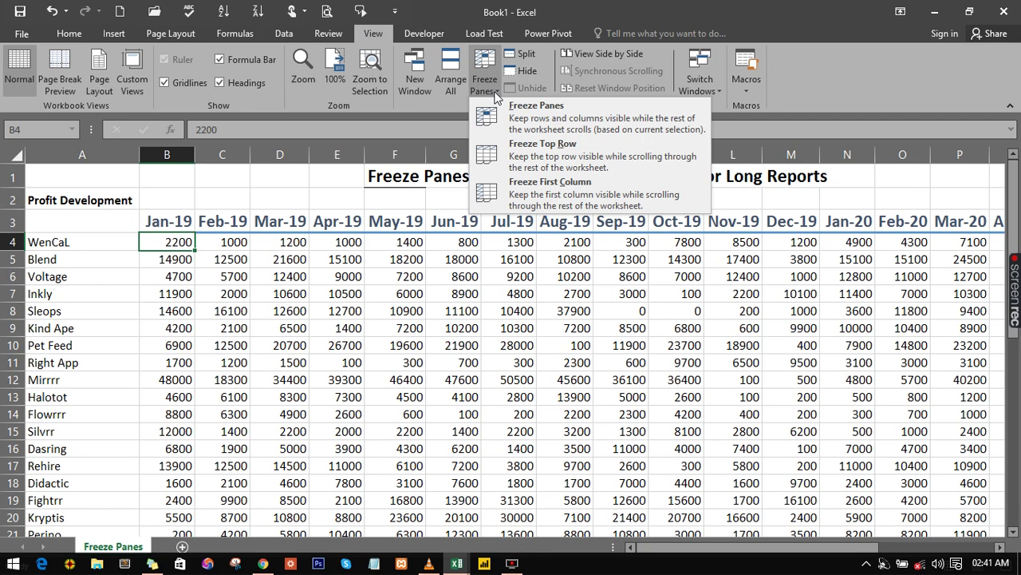
click(530, 149)
scroll(487, 274, down, 3)
scroll(487, 273, down, 13)
scroll(488, 273, up, 17)
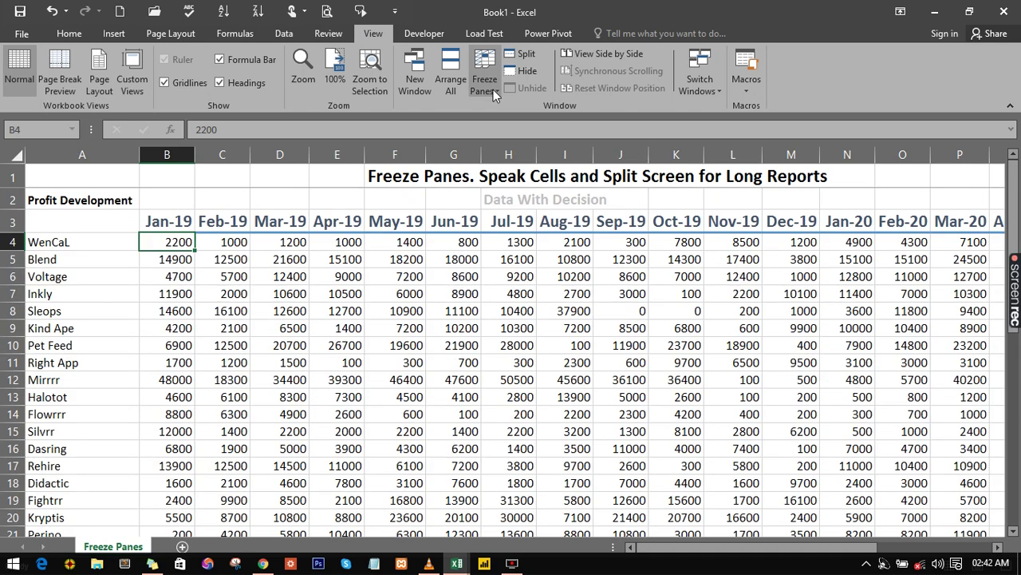
click(493, 89)
click(529, 118)
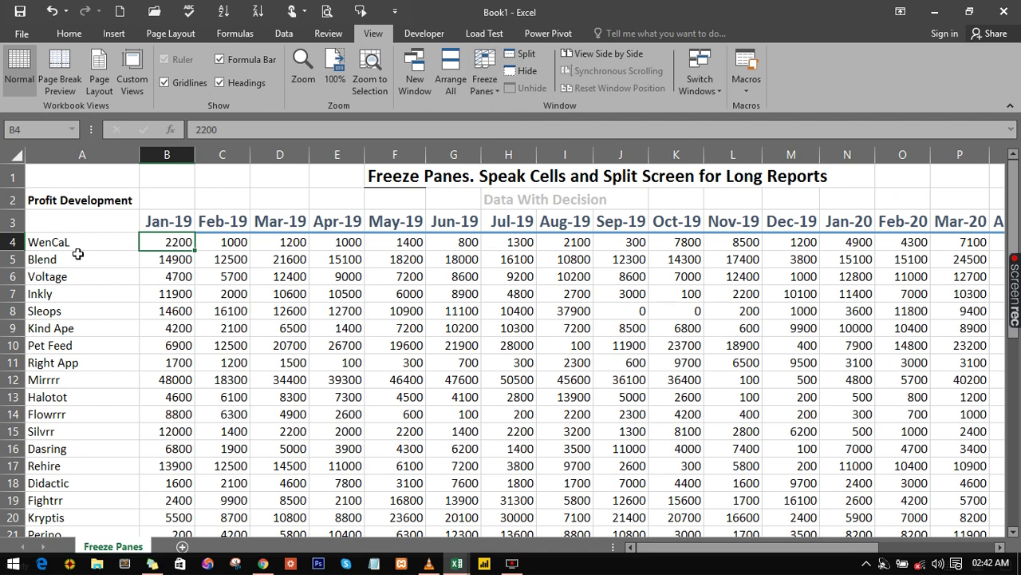
- Freeze the first column, scroll to check it, then unfreeze and reselect B4
click(494, 88)
click(517, 199)
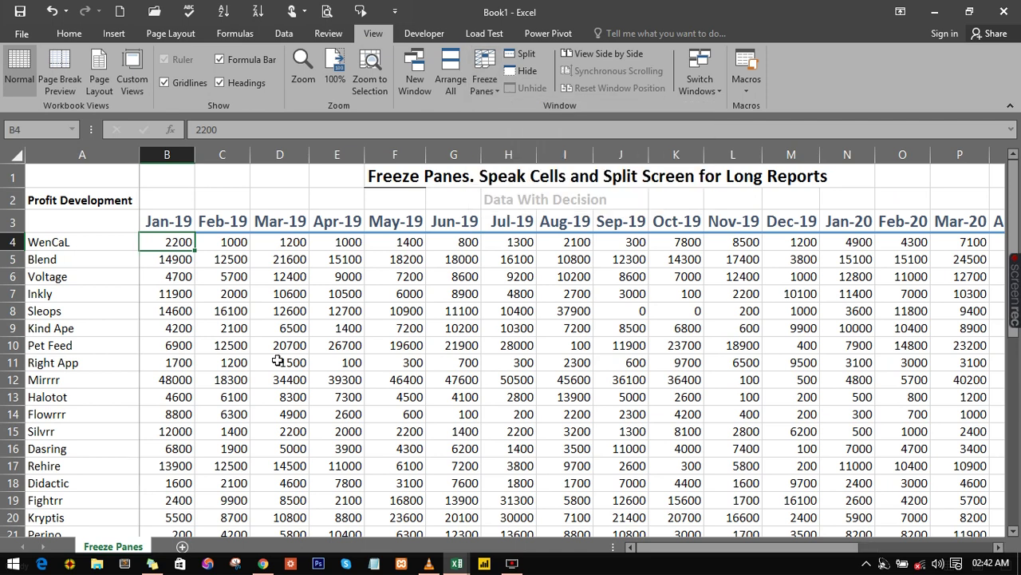
mouse_move(711, 549)
mouse_down()
mouse_move(805, 549)
mouse_move(711, 548)
mouse_up()
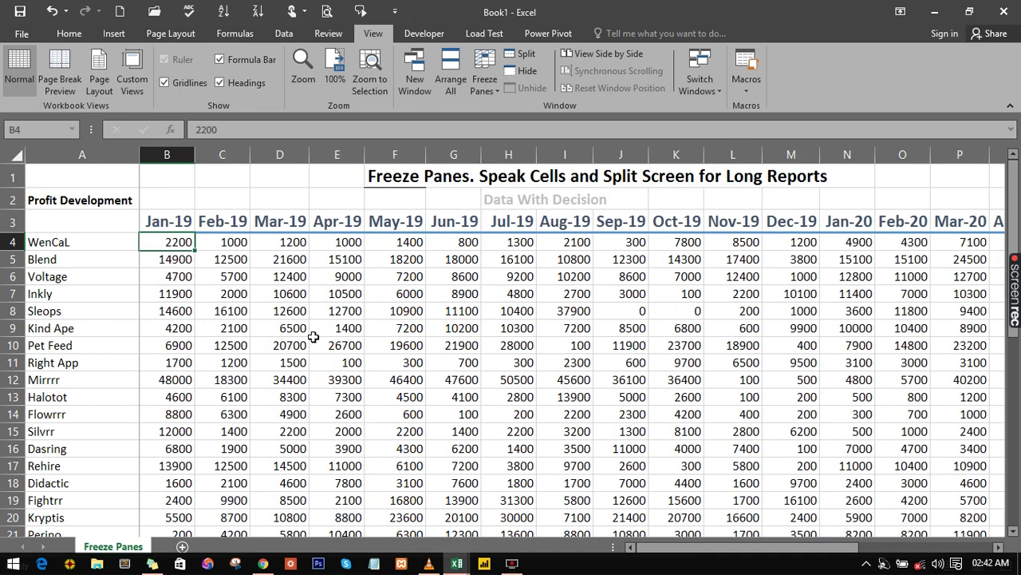
scroll(312, 334, down, 7)
scroll(311, 333, up, 7)
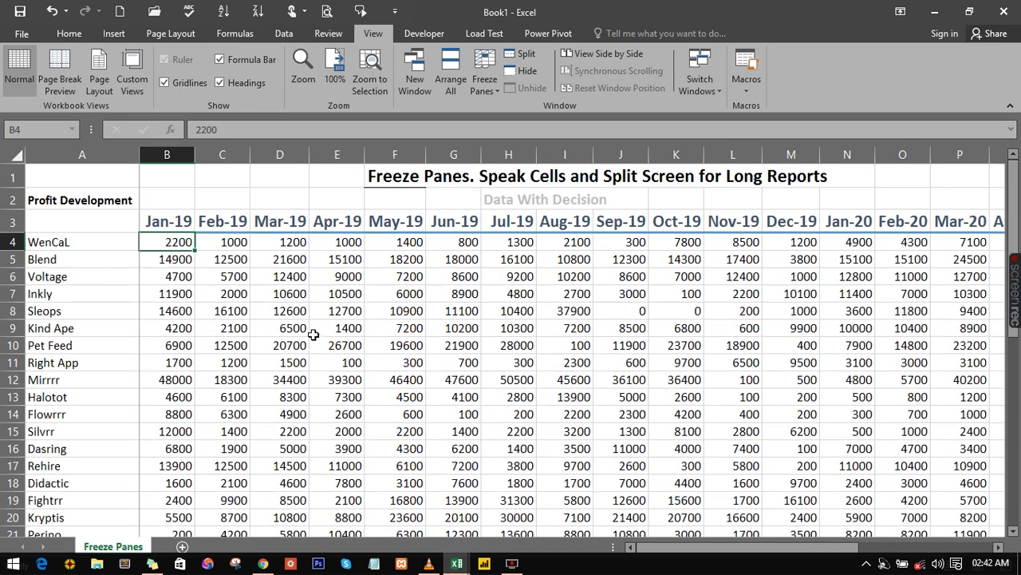
click(485, 92)
click(514, 117)
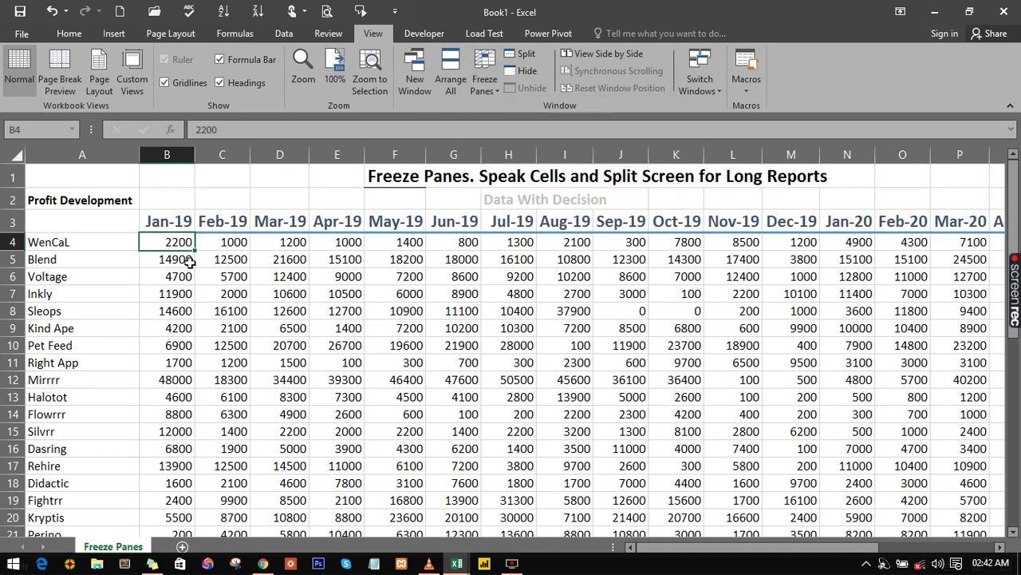
mouse_move(178, 244)
mouse_down()
mouse_move(195, 260)
mouse_move(178, 244)
mouse_up()
- Freeze panes at B4 so rows 1–3 and column A stay fixed, then scroll to test
click(483, 80)
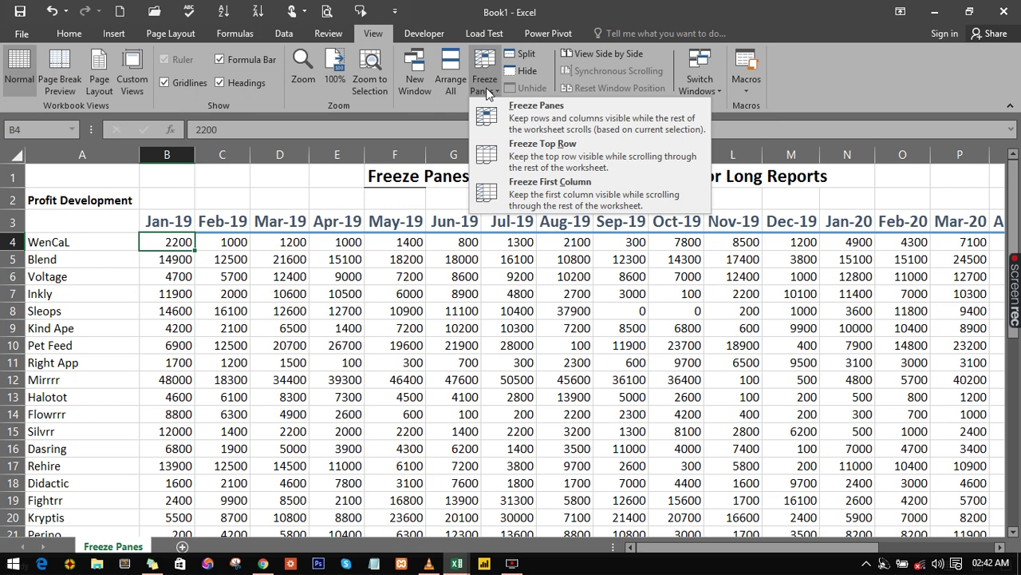
click(520, 116)
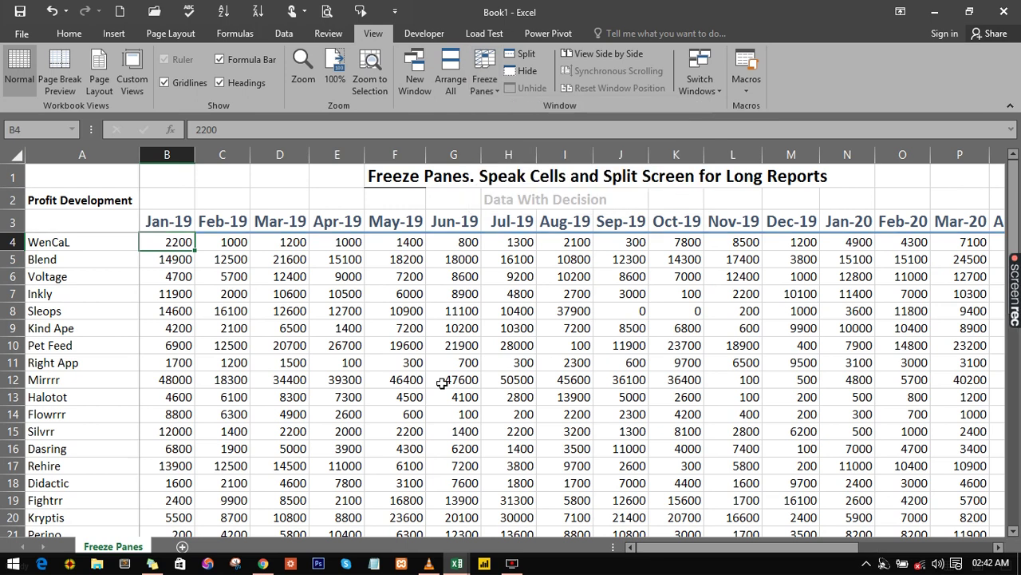
scroll(442, 383, down, 13)
scroll(442, 383, up, 13)
drag(750, 547, 858, 547)
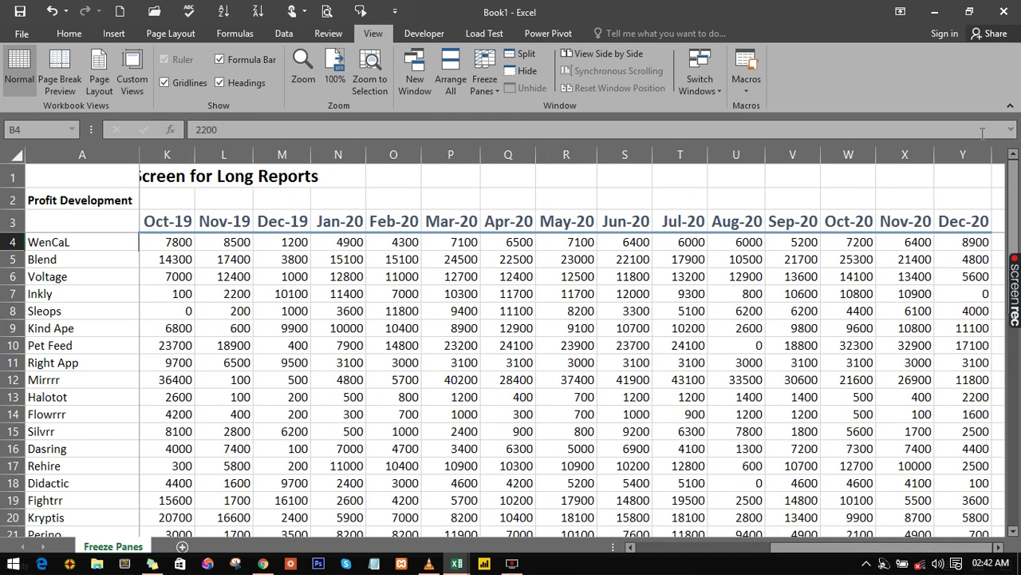
click(68, 279)
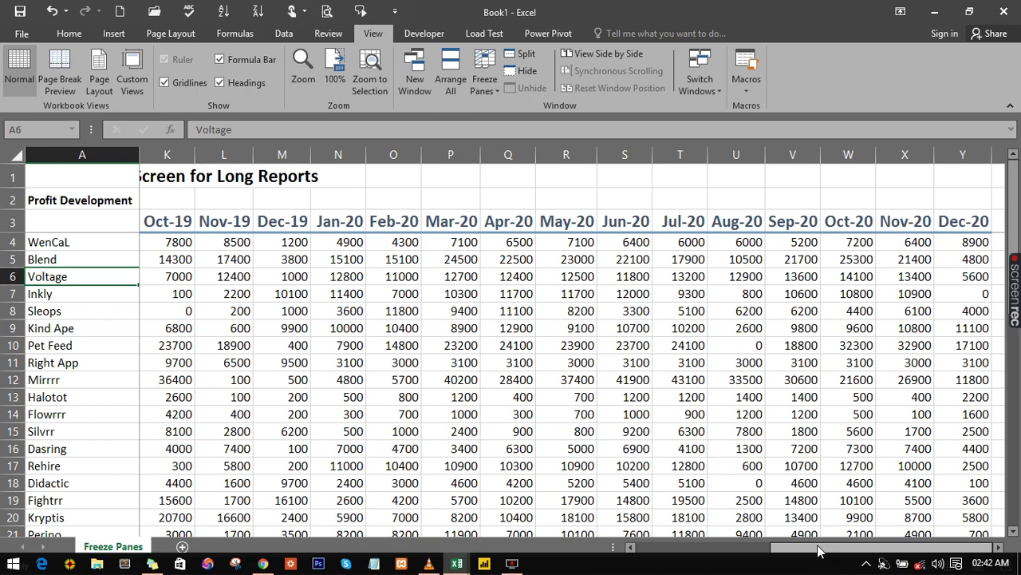
drag(815, 548, 680, 549)
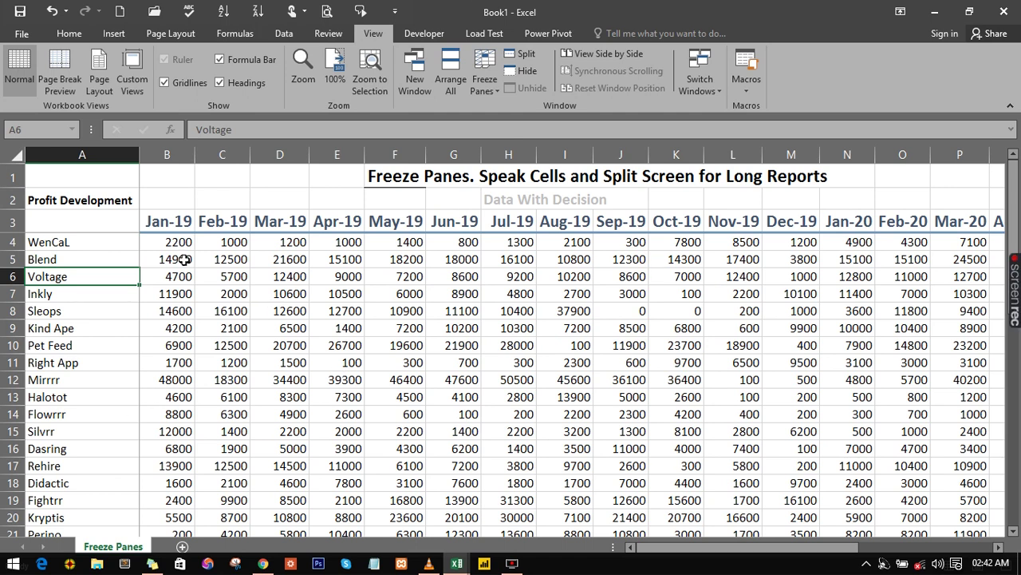
click(170, 241)
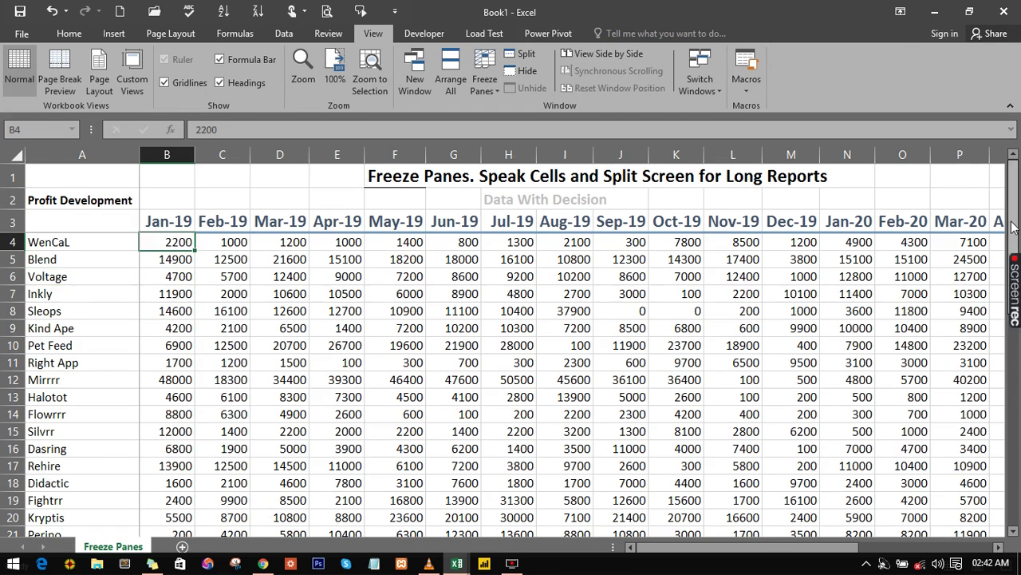
- Scroll down to the report's last row, select B43, then return to B4
drag(1013, 227, 1017, 434)
scroll(266, 408, down, 4)
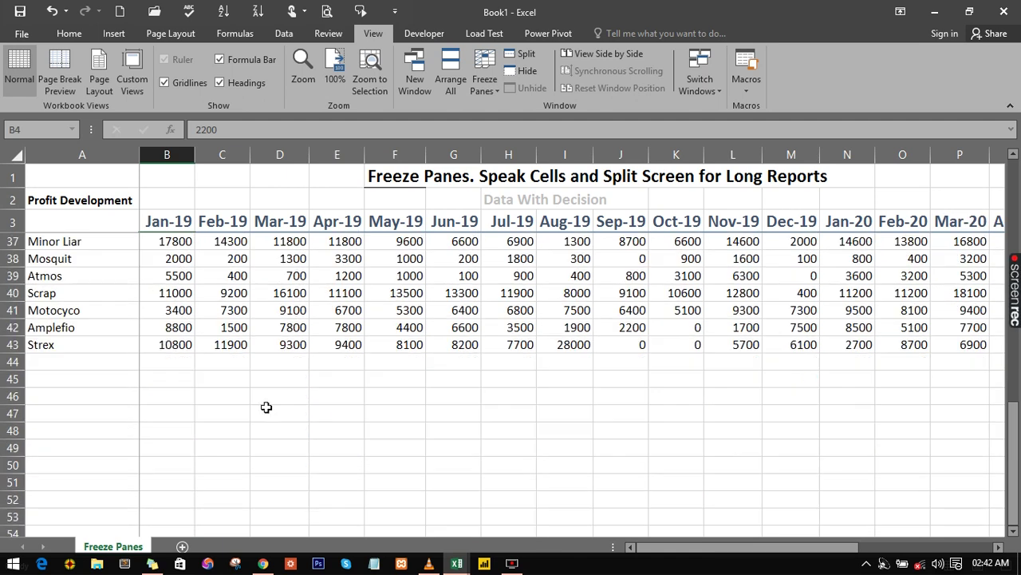
click(167, 345)
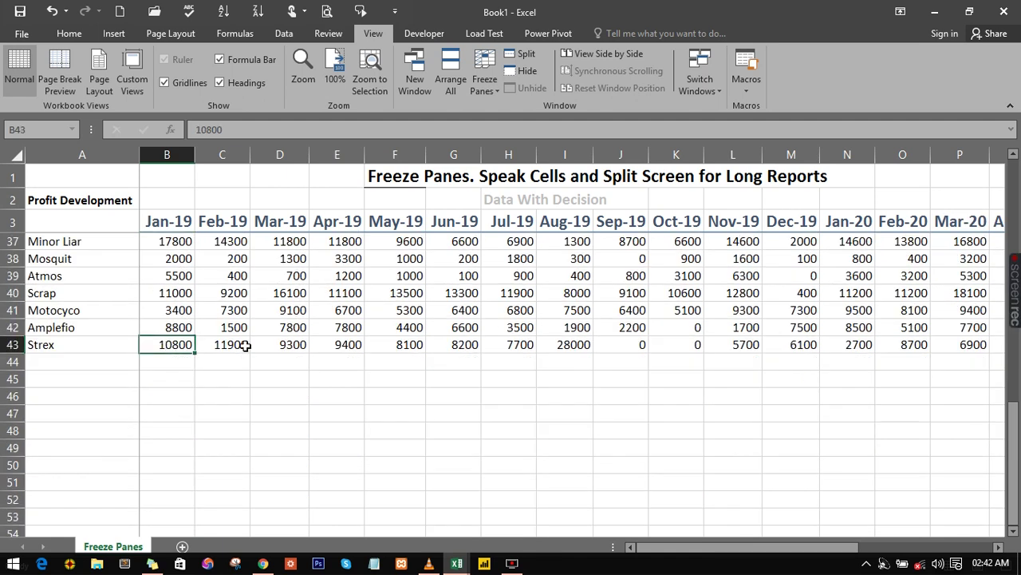
scroll(244, 345, up, 11)
click(171, 239)
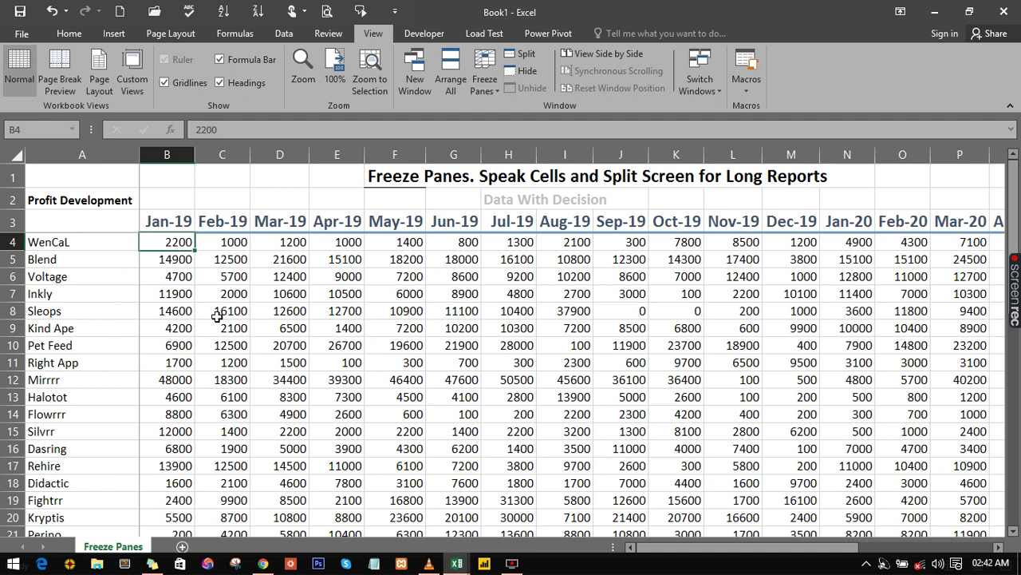
- Split the sheet at B11, scrolling the upper pane to rows 41–51 and the lower pane to the headers
click(181, 363)
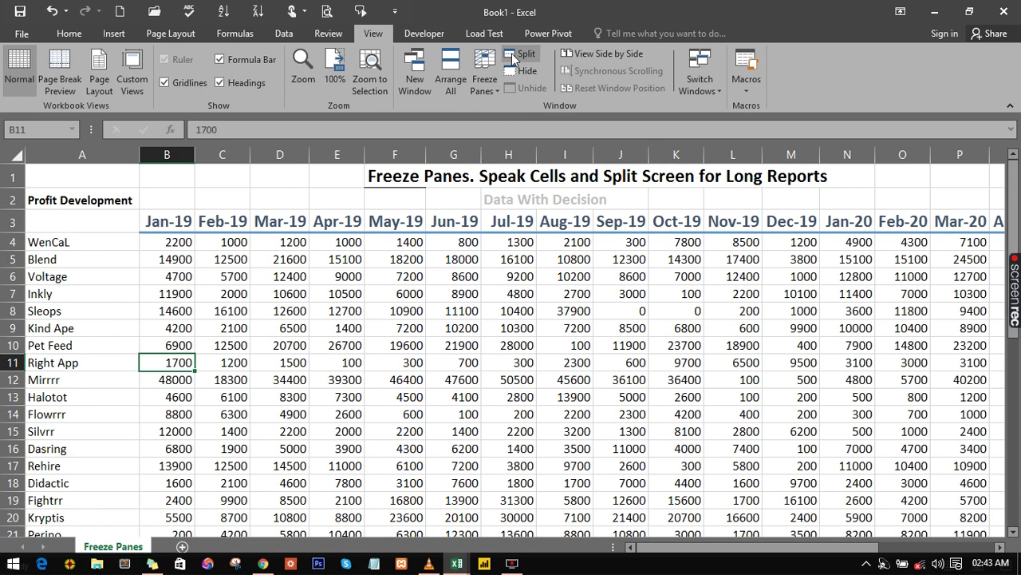
click(511, 54)
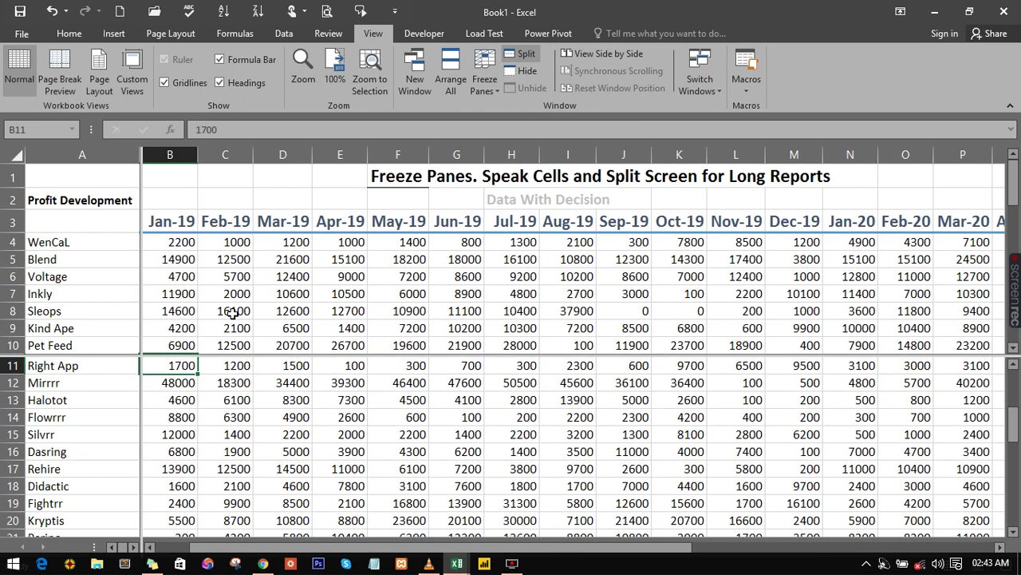
click(235, 308)
scroll(239, 294, down, 3)
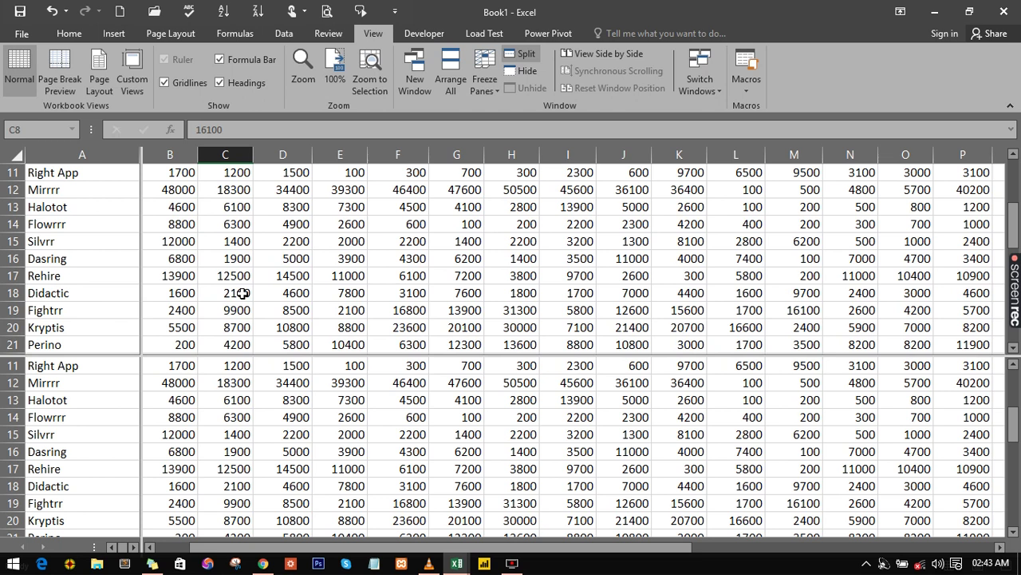
scroll(243, 294, down, 10)
click(224, 417)
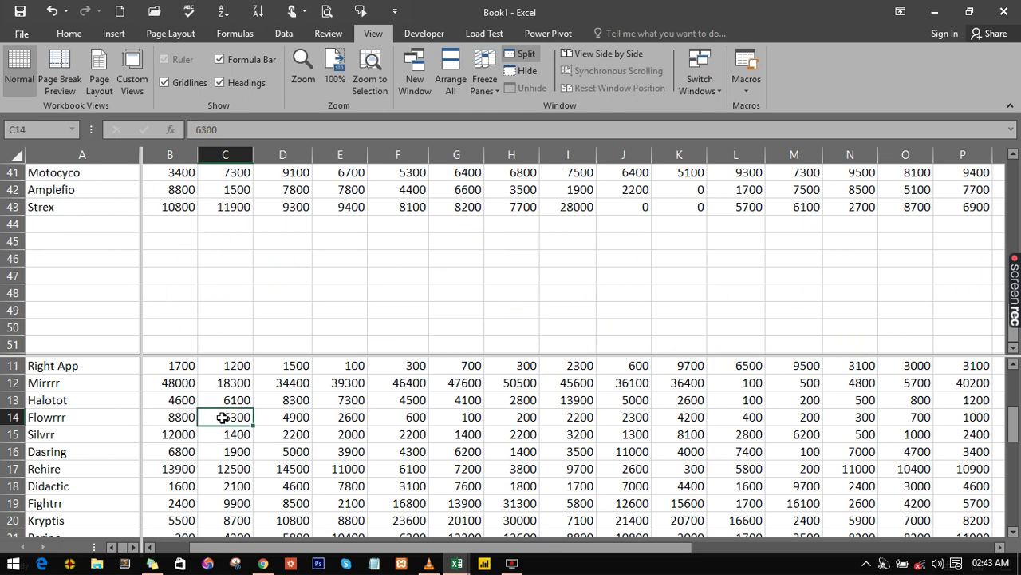
scroll(223, 417, up, 4)
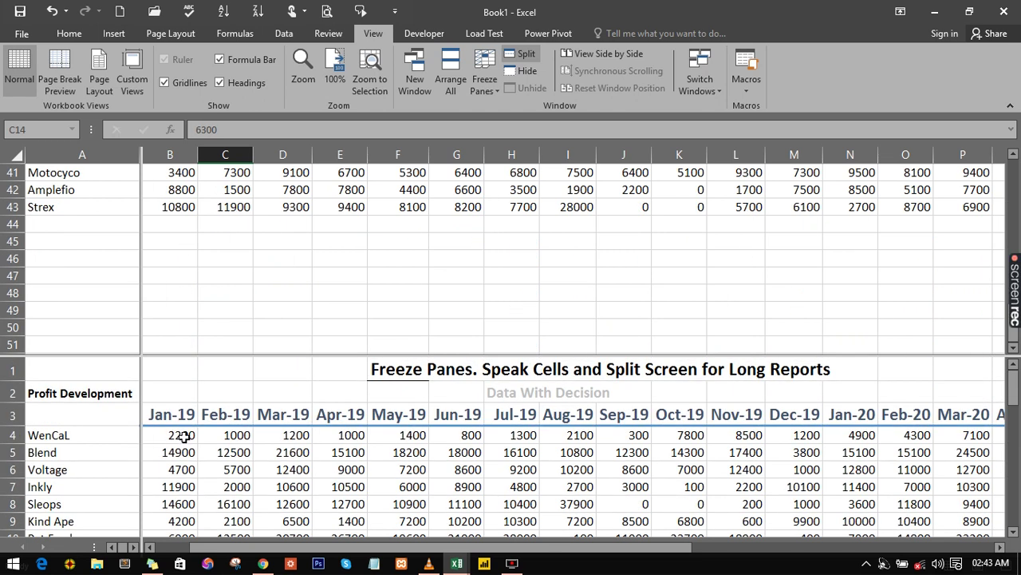
click(183, 436)
click(177, 205)
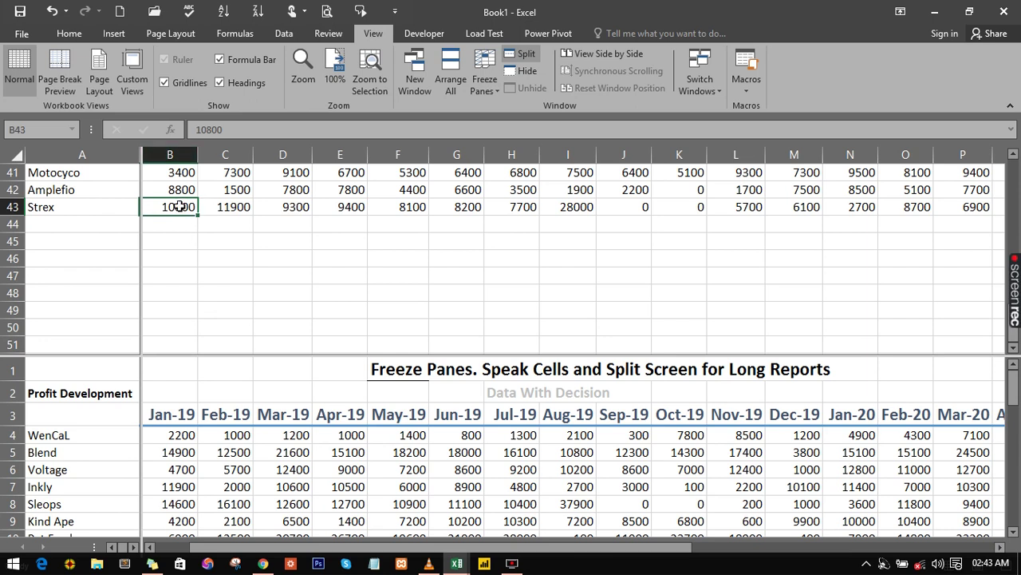
drag(184, 206, 688, 210)
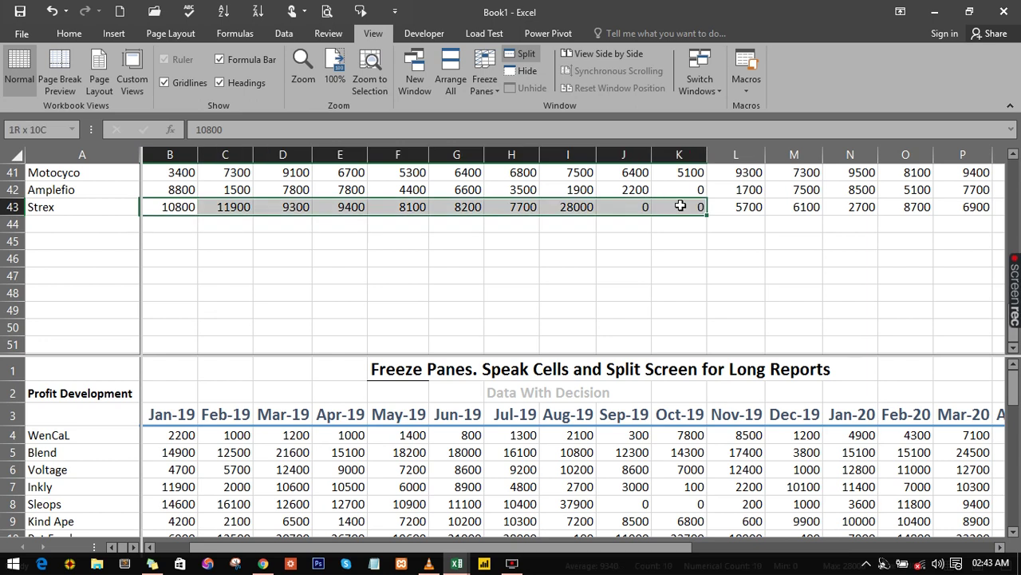
click(361, 12)
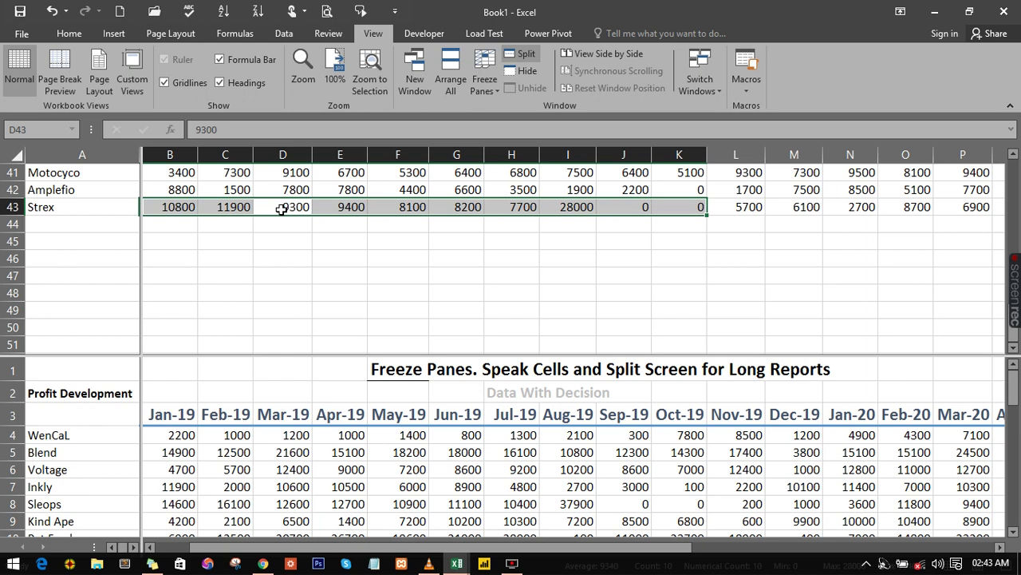
click(281, 208)
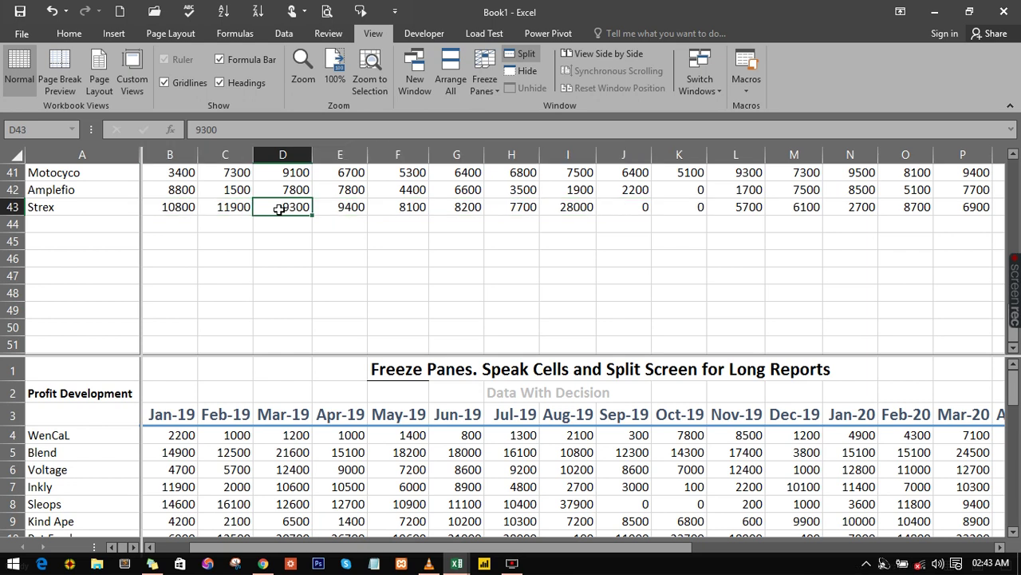
click(382, 371)
drag(380, 369, 815, 370)
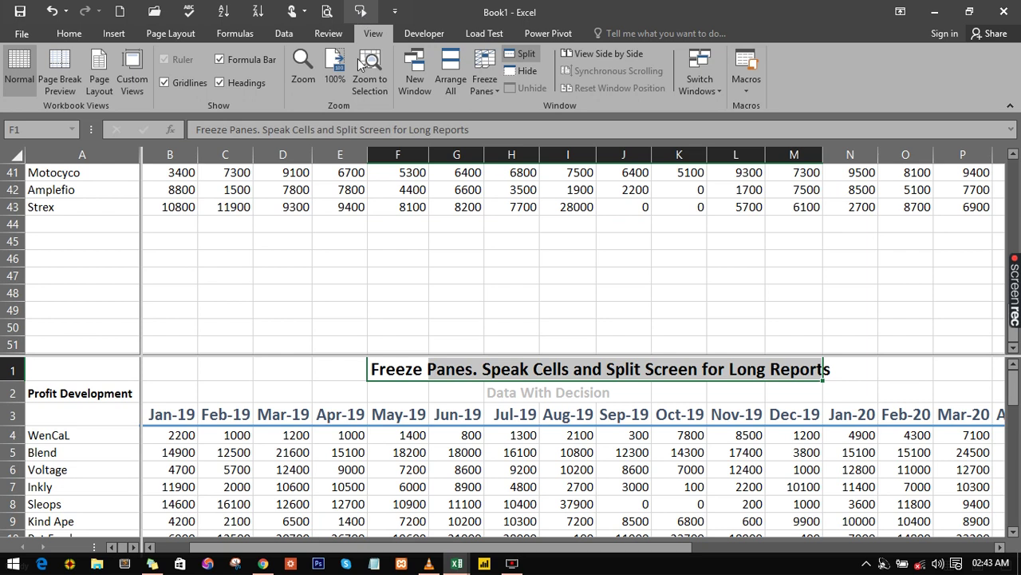
click(369, 277)
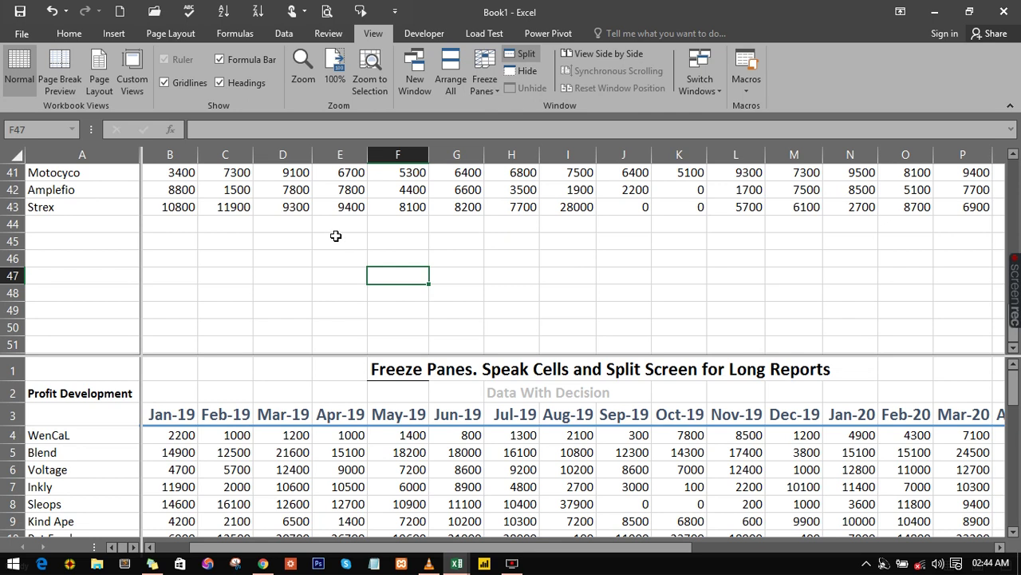
drag(182, 206, 403, 206)
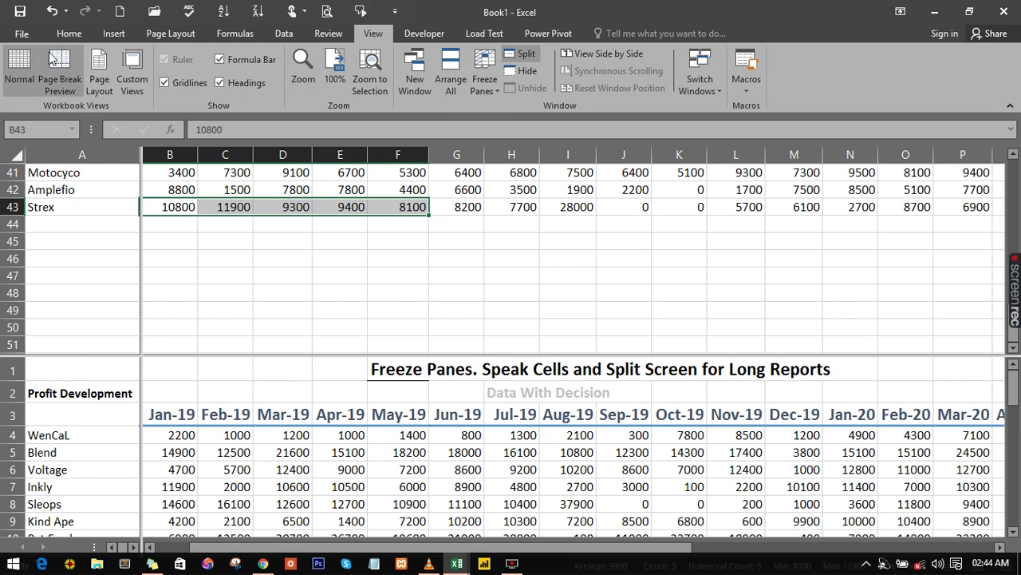
- Open Excel Options at Customize Ribbon and choose commands from All Commands
click(20, 35)
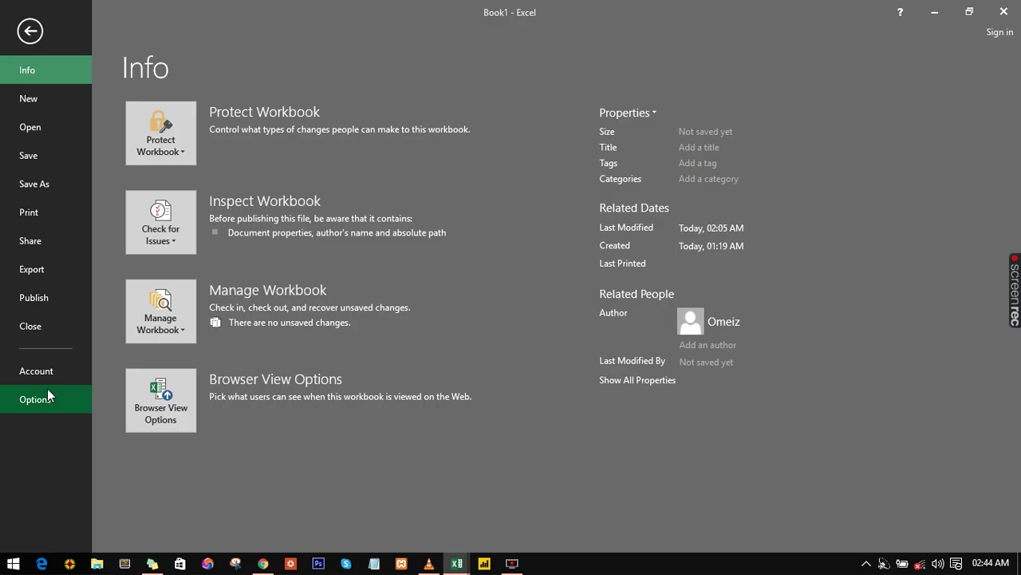
click(35, 399)
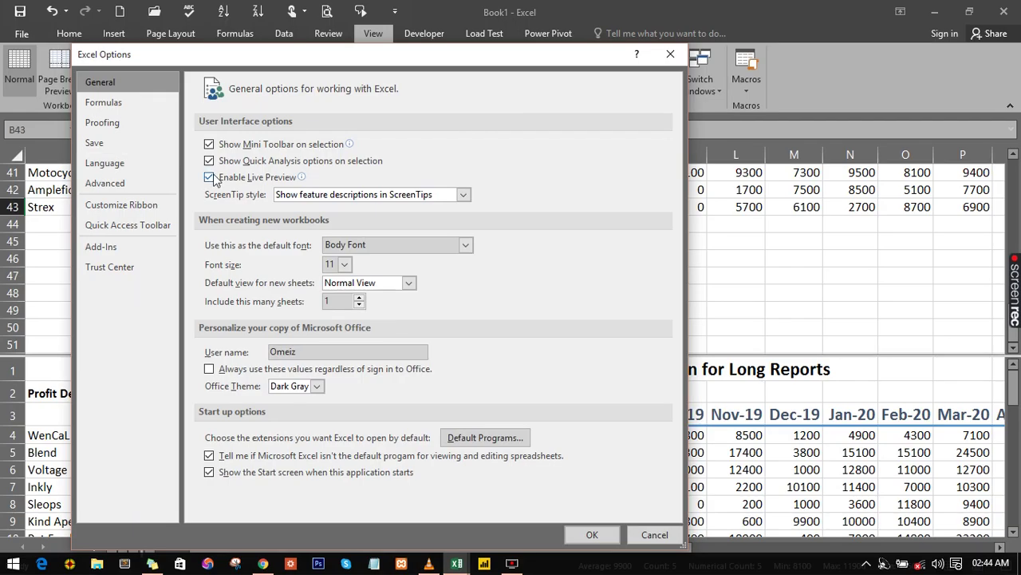
click(117, 205)
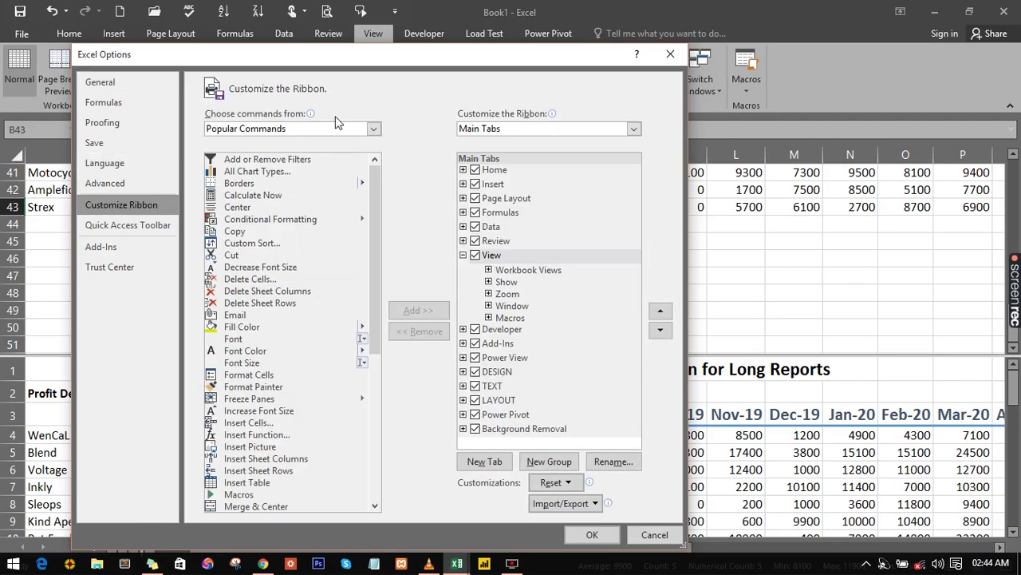
click(373, 130)
click(281, 174)
- Scroll down the All Commands list and select Speak Cells
drag(377, 177, 388, 435)
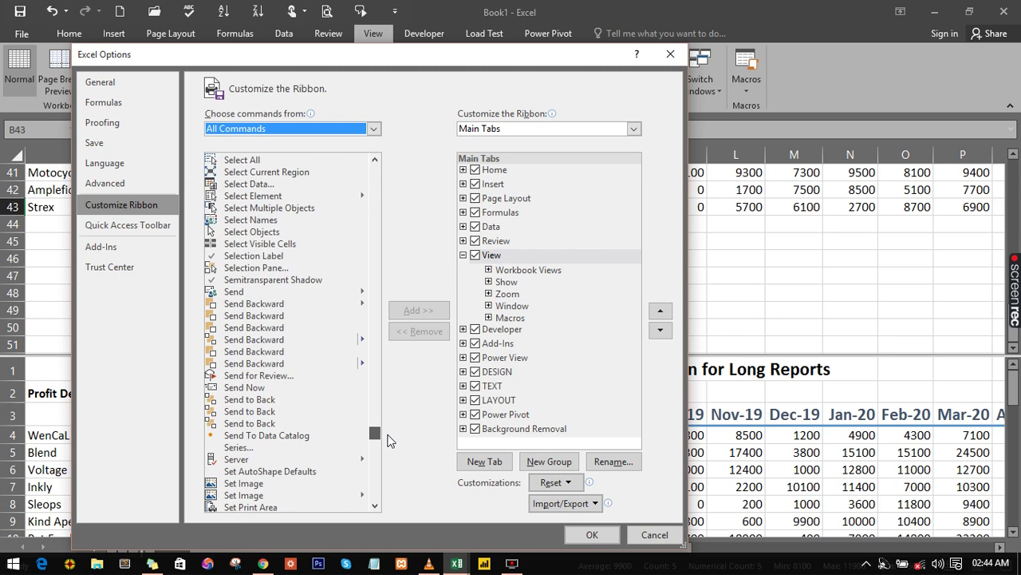
scroll(388, 435, down, 1)
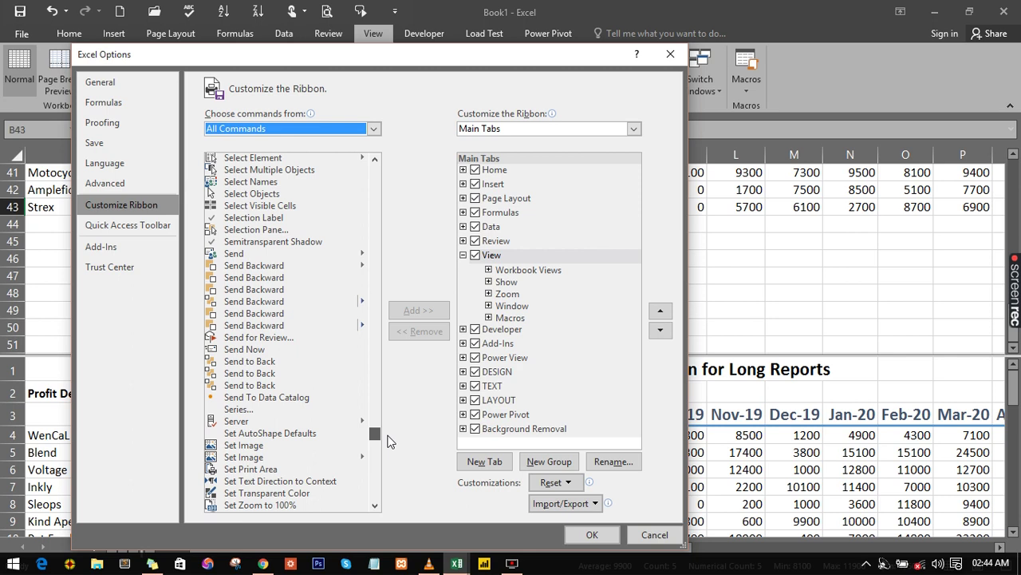
scroll(388, 443, down, 4)
scroll(388, 444, down, 3)
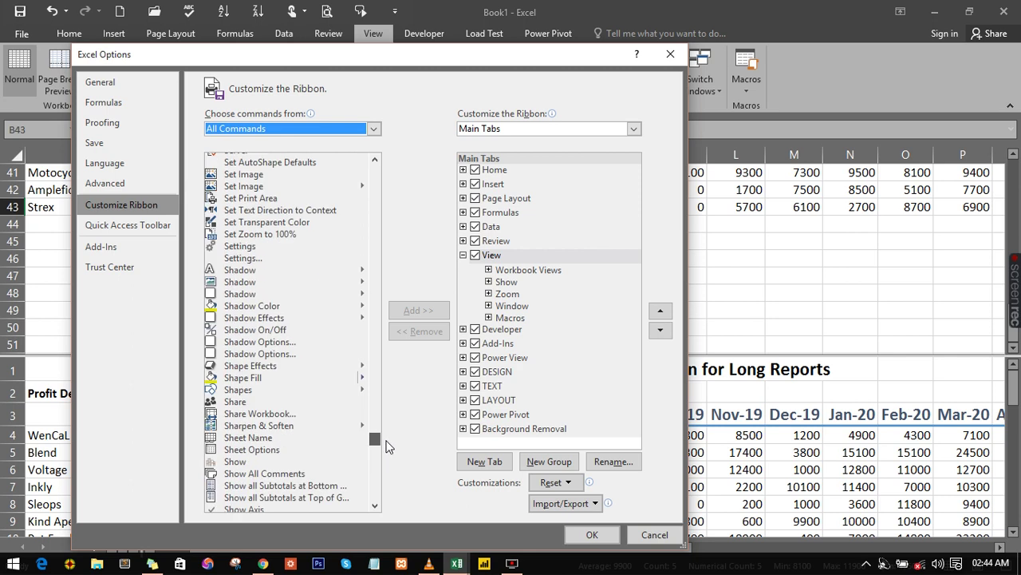
scroll(388, 447, down, 1)
scroll(388, 447, down, 4)
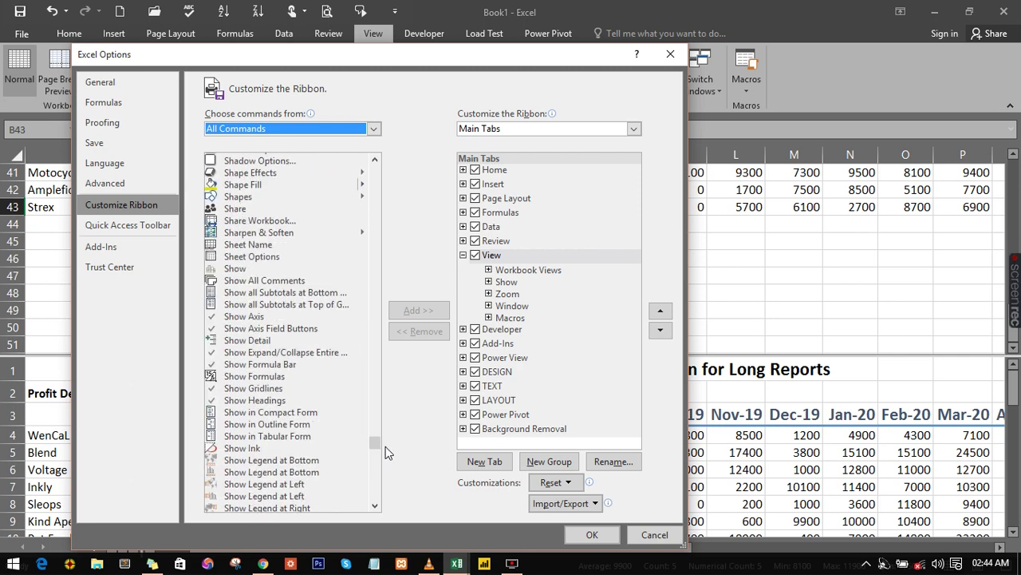
click(374, 505)
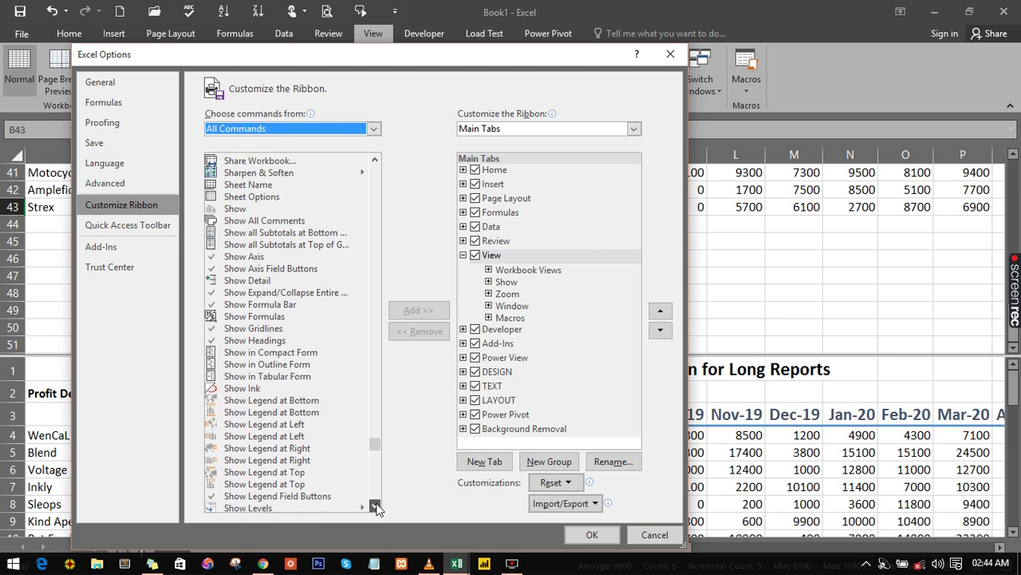
drag(375, 505, 375, 505)
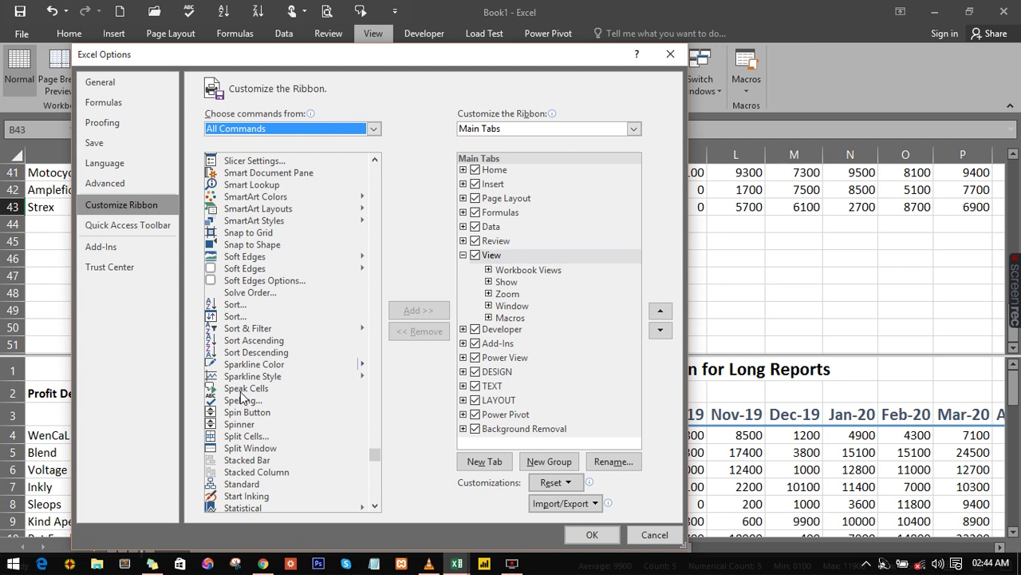
click(240, 391)
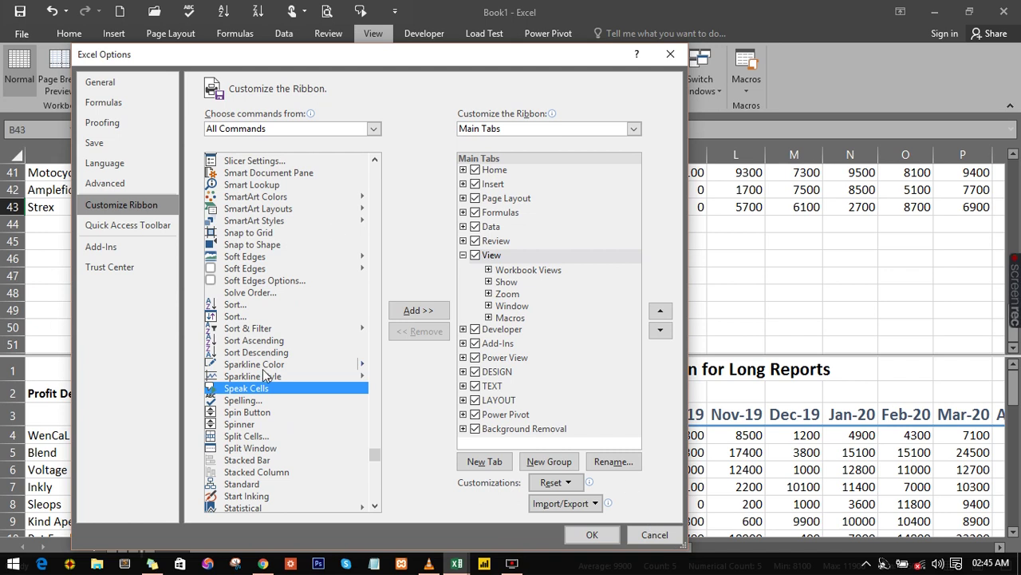
- Cancel the Excel Options dialog without saving changes, returning to the split report
click(645, 535)
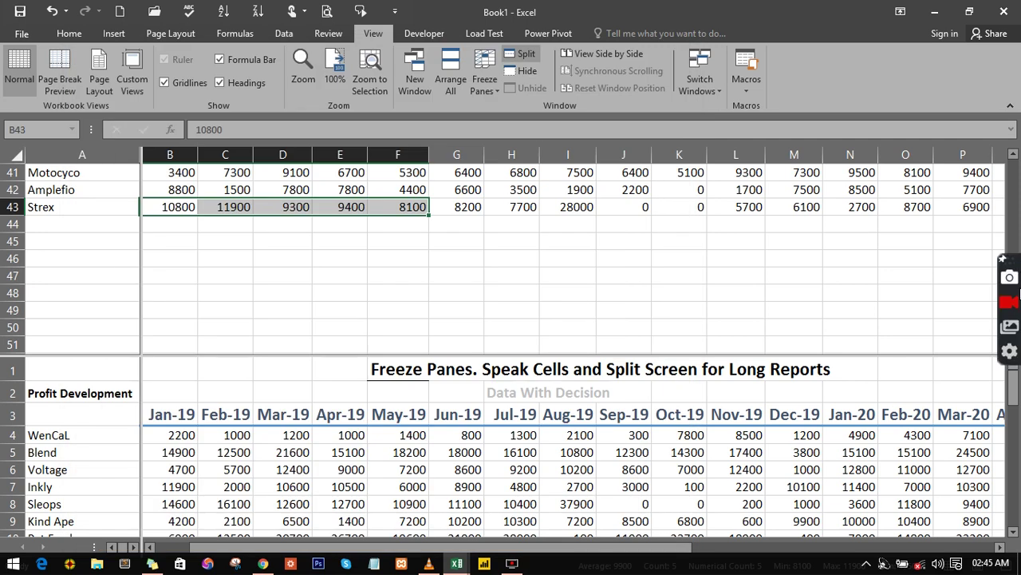